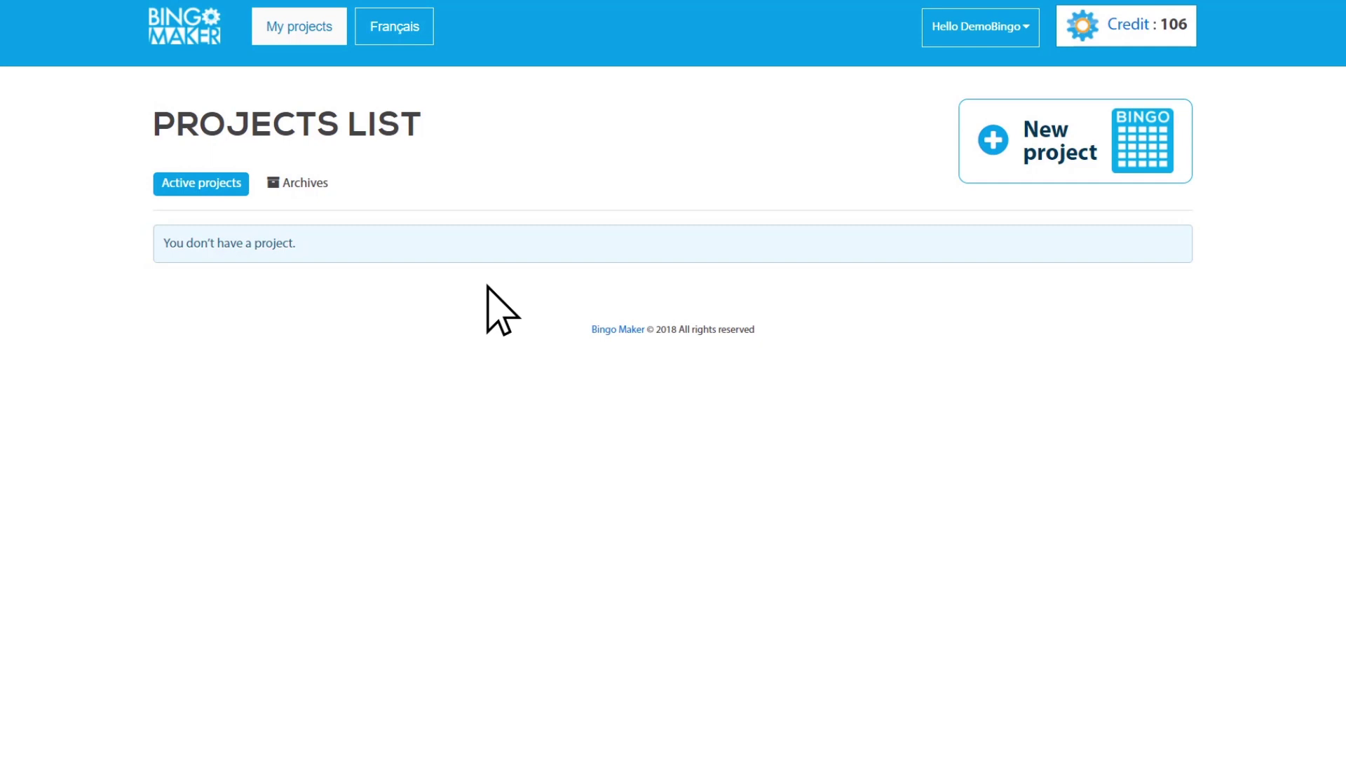
# Start a new bingo project with the card count left at 25 (2 credits)
pyautogui.click(1100, 162)
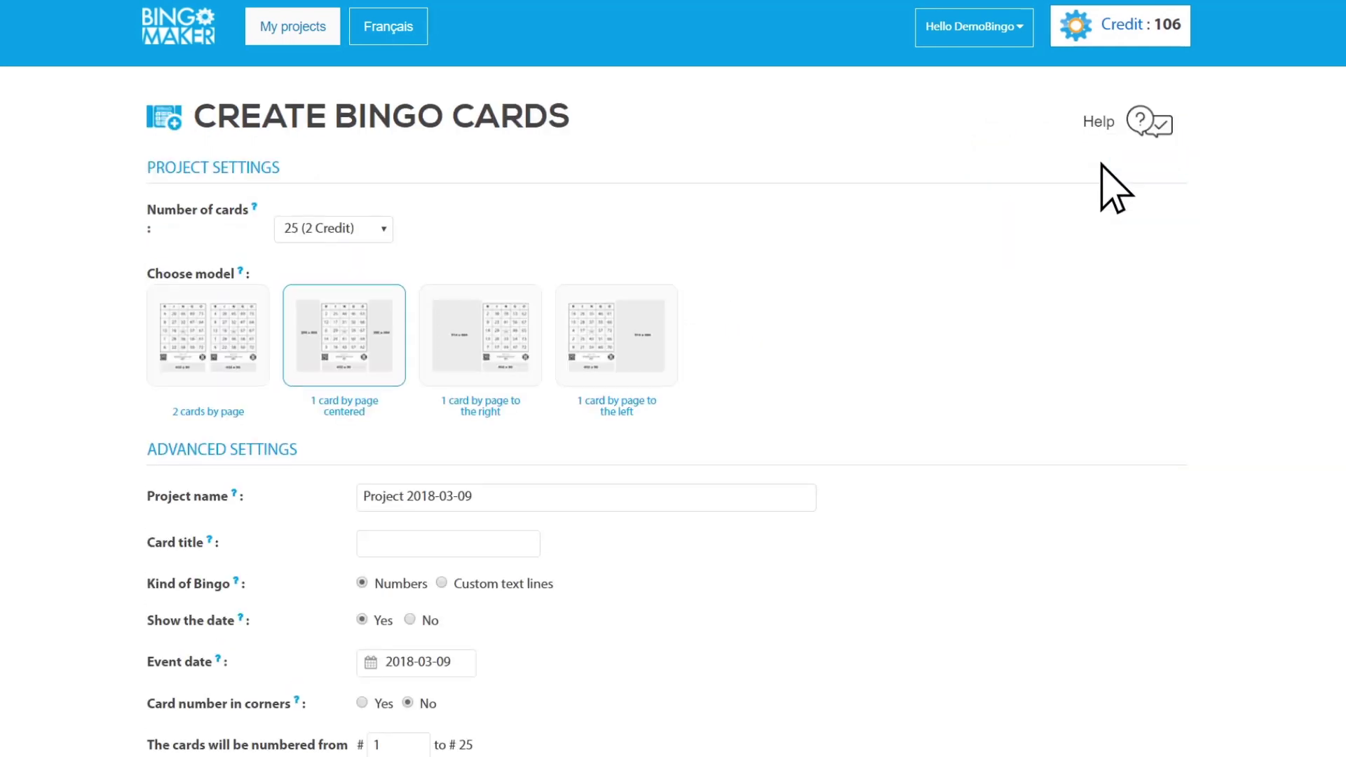
pyautogui.click(383, 230)
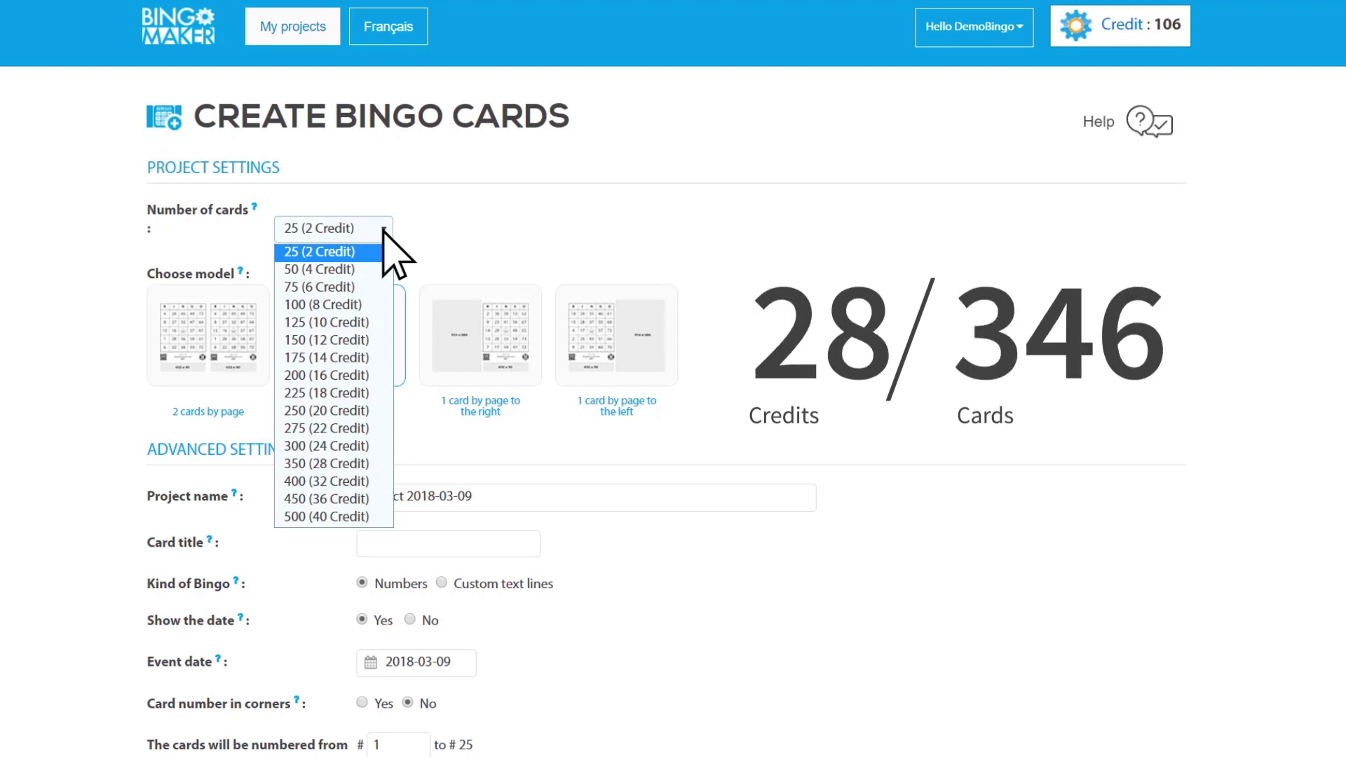
pyautogui.click(382, 256)
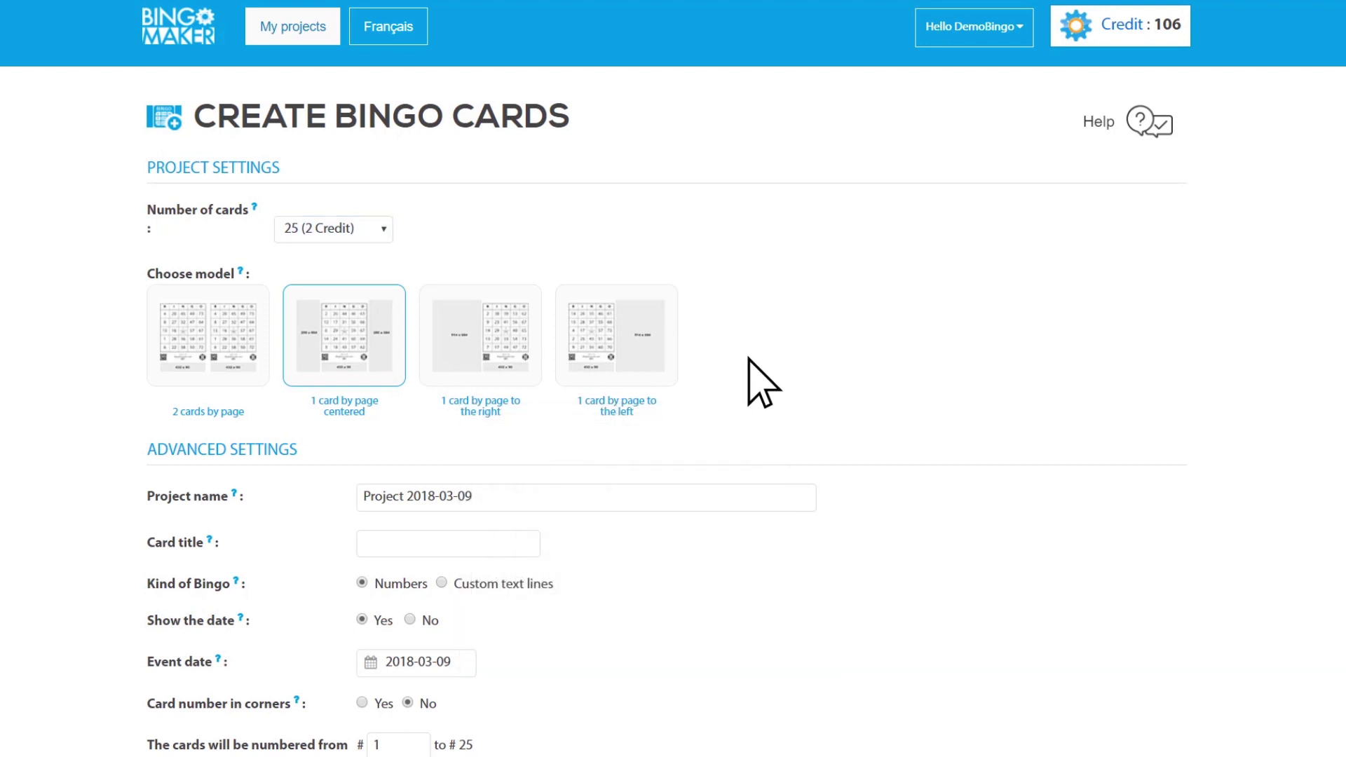
pyautogui.scroll(-1, 721, 374)
pyautogui.scroll(-3, 722, 373)
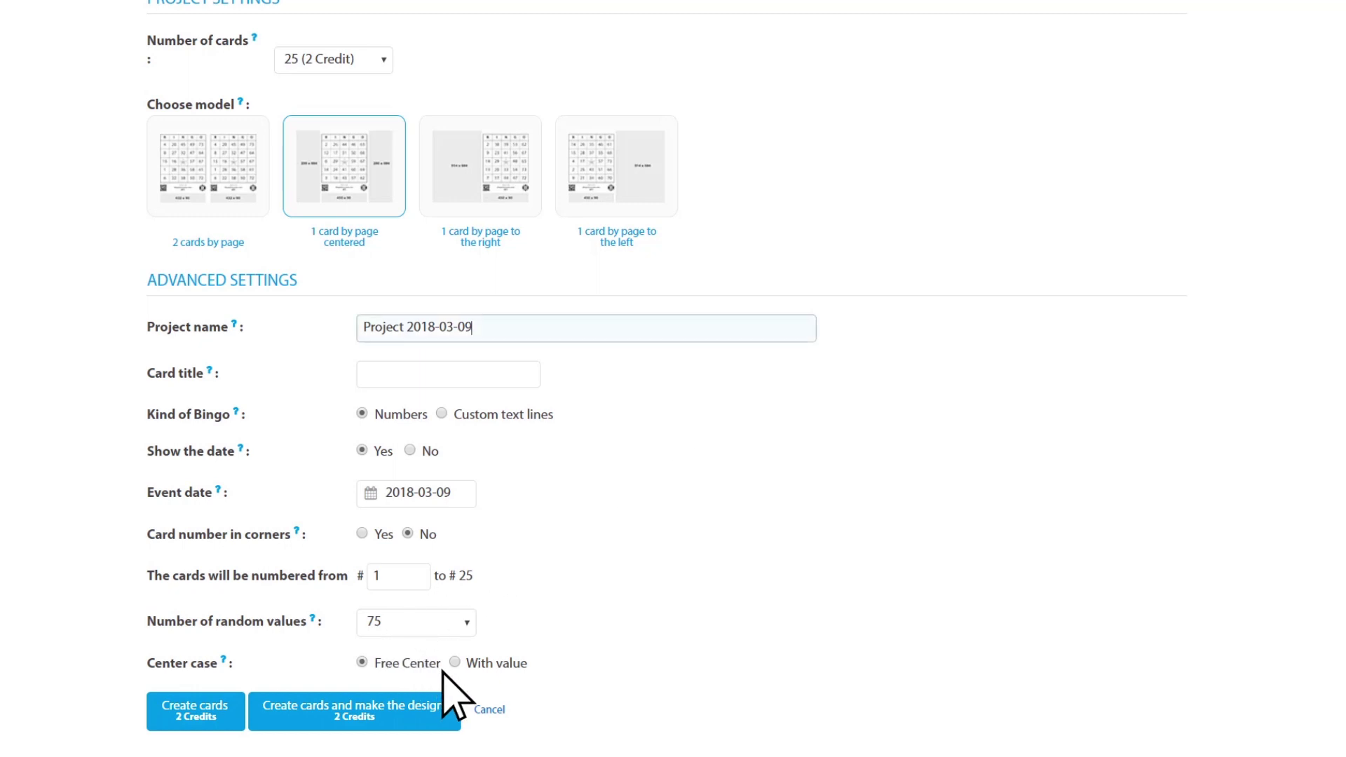
# Rename the project to 'Project Example 1' and create its 25 number cards
pyautogui.tripleClick(600, 328)
pyautogui.press('BackSpace')
pyautogui.write('Proje')
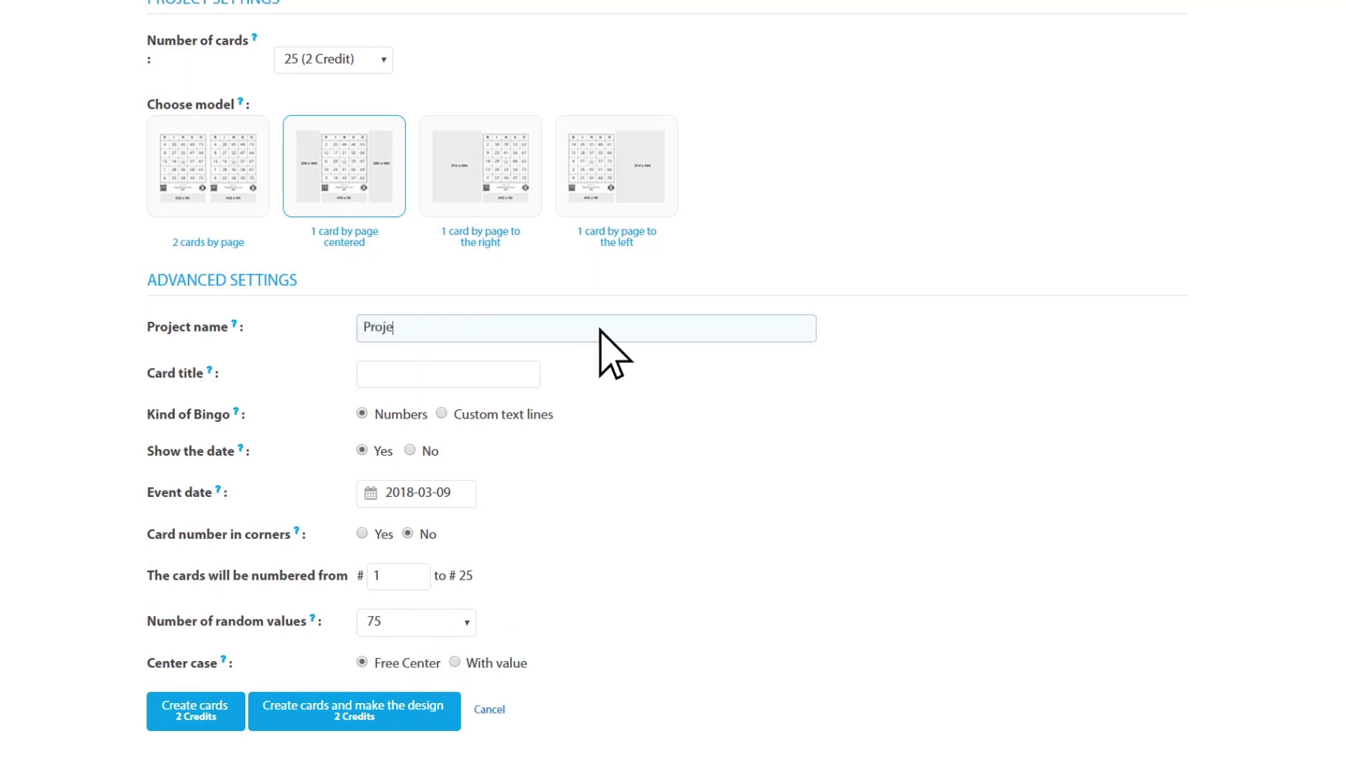
pyautogui.write('ct Example 1')
pyautogui.click(215, 723)
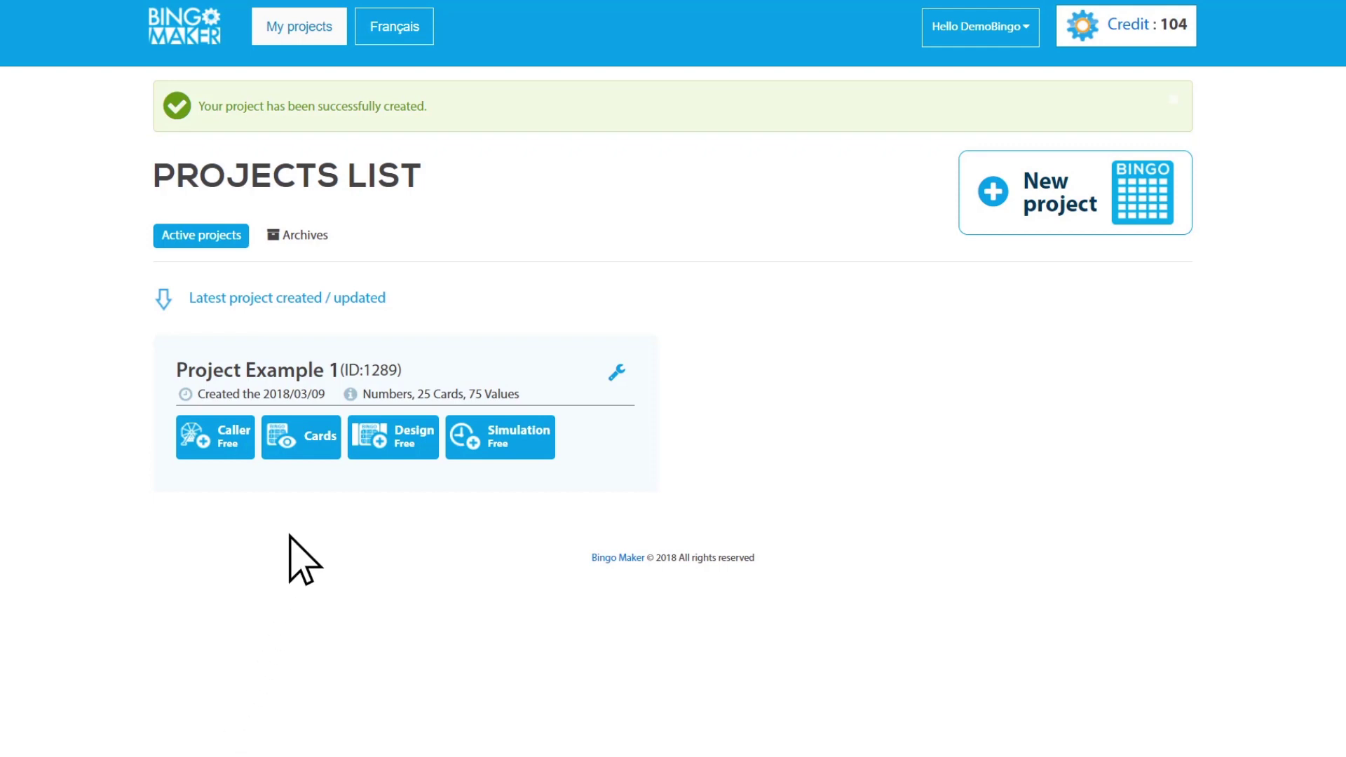
# Start a second project using custom text lines with 100 random values
pyautogui.click(323, 454)
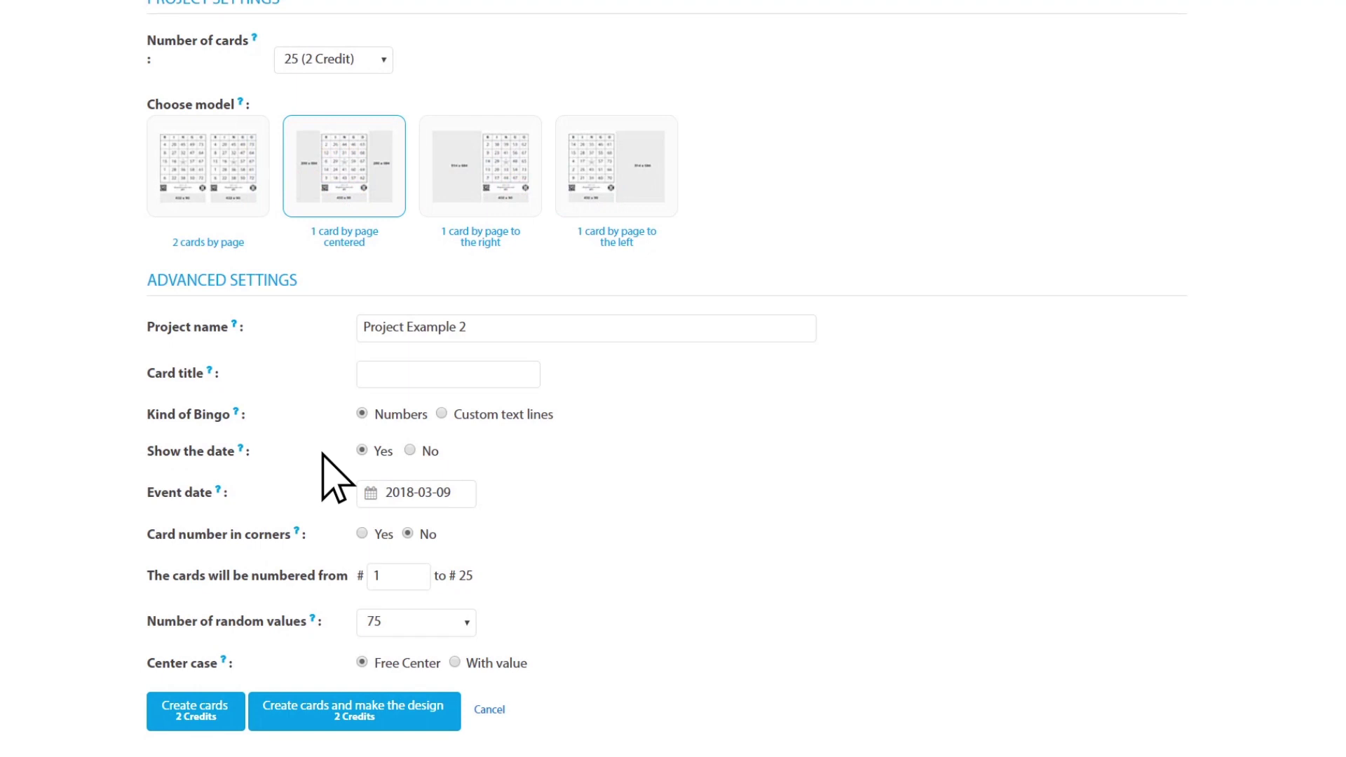
pyautogui.click(442, 414)
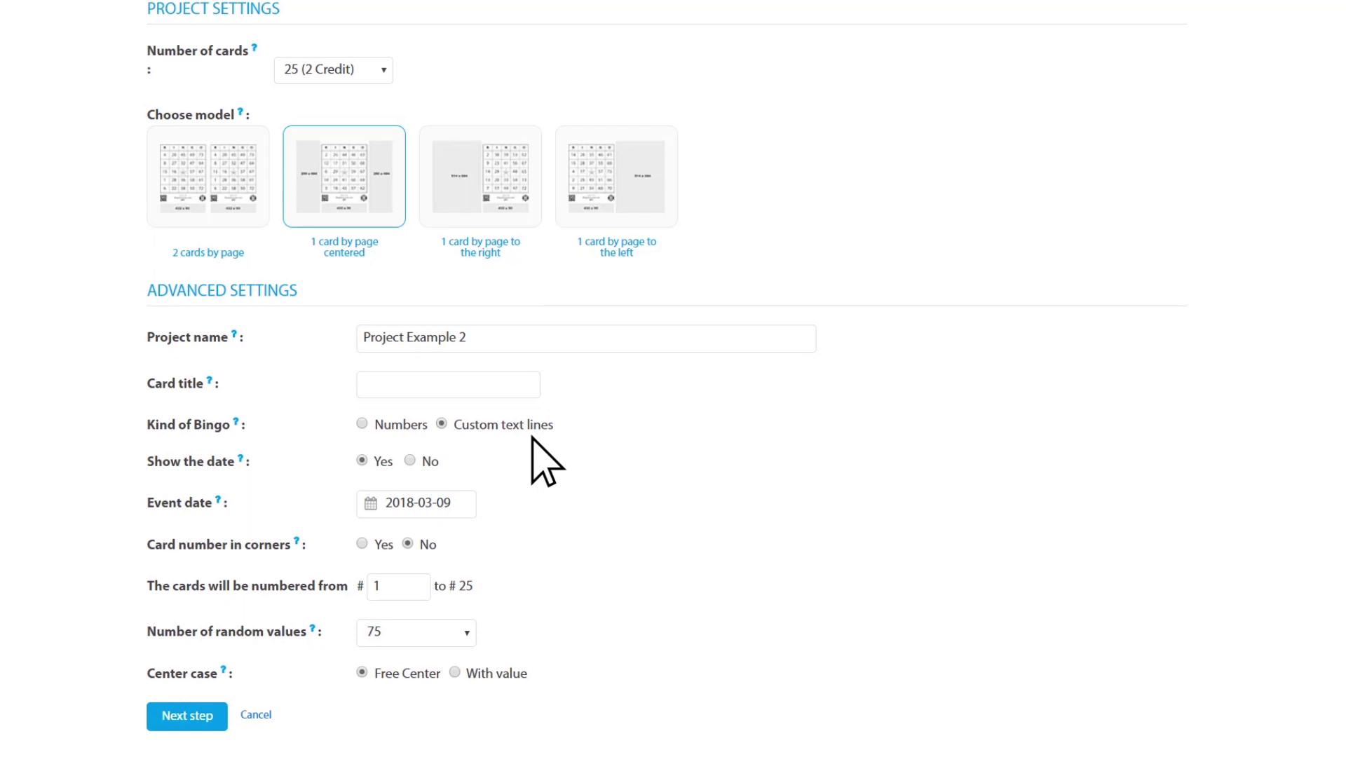
pyautogui.click(470, 635)
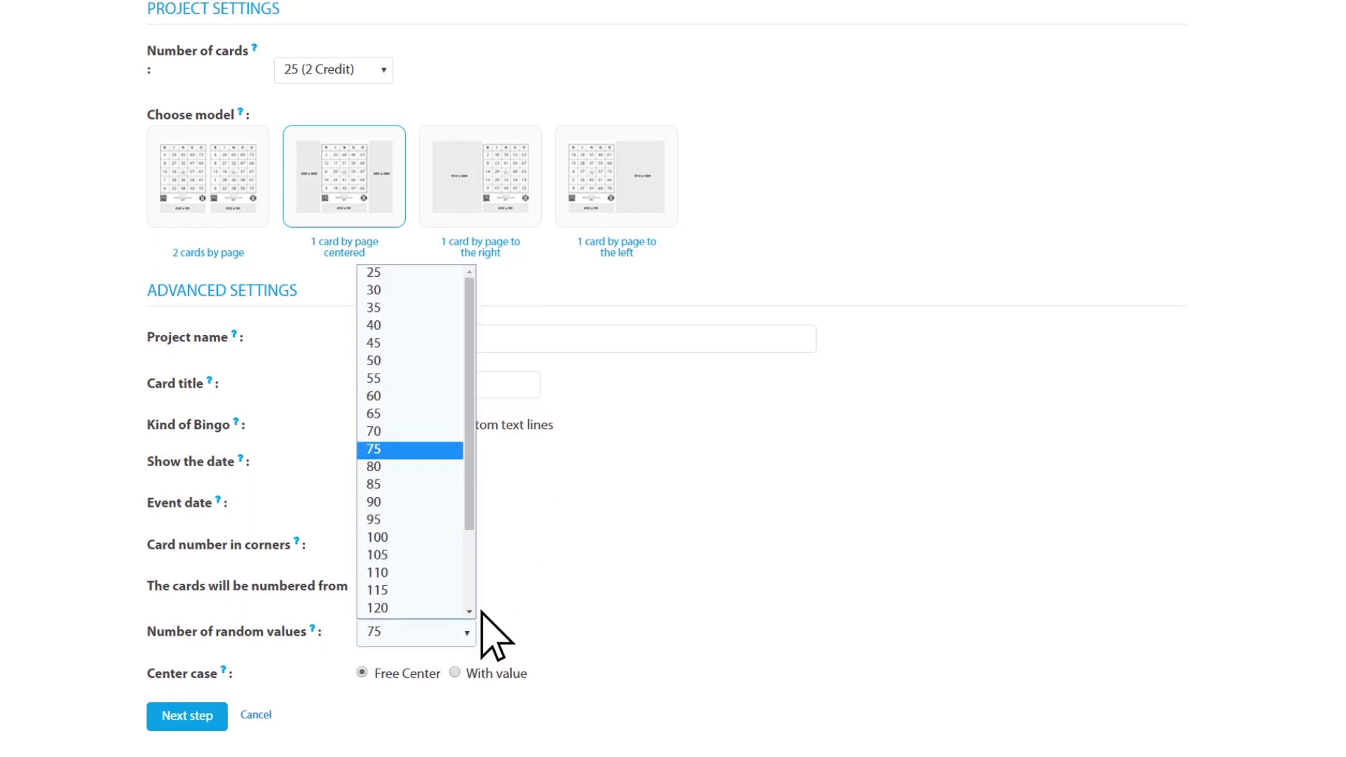
pyautogui.click(450, 537)
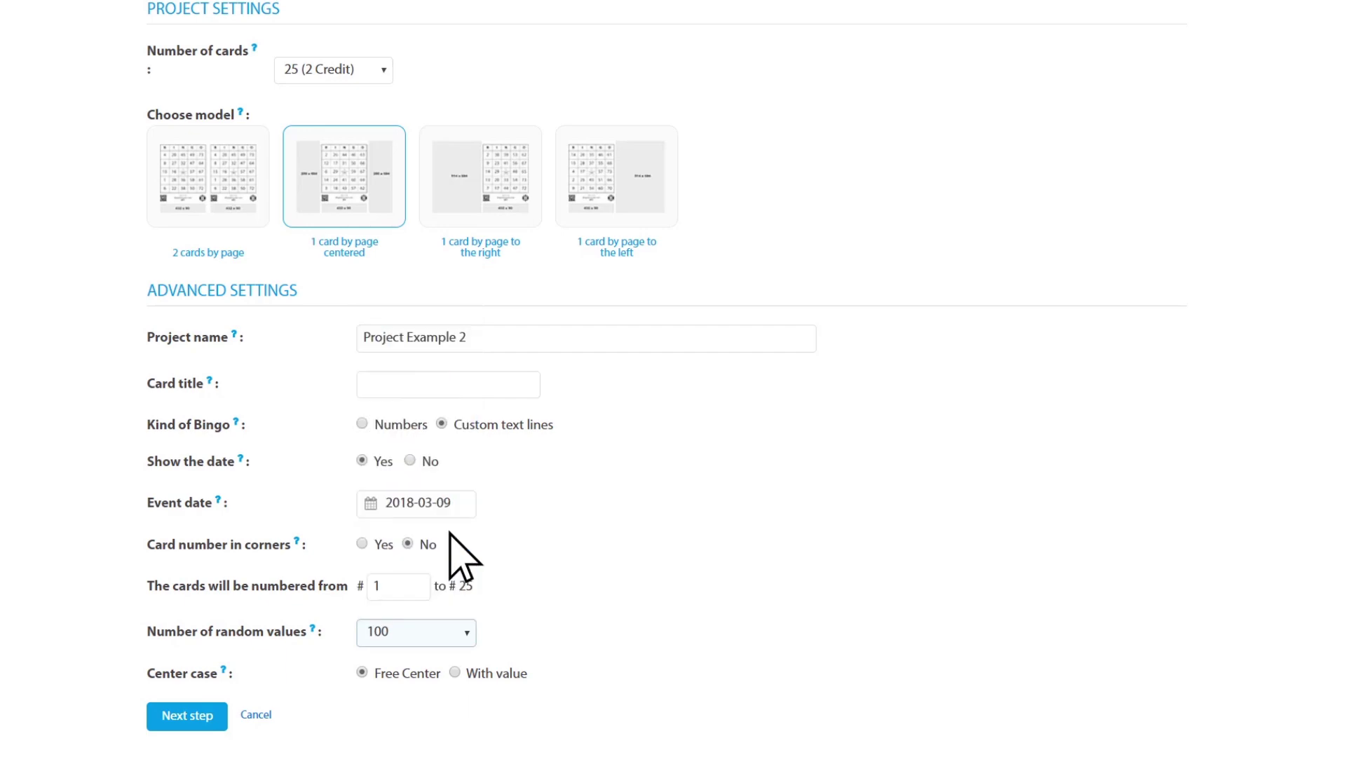
# Advance to the values list and switch entry to By rows across B-I-N-G-O
pyautogui.click(208, 721)
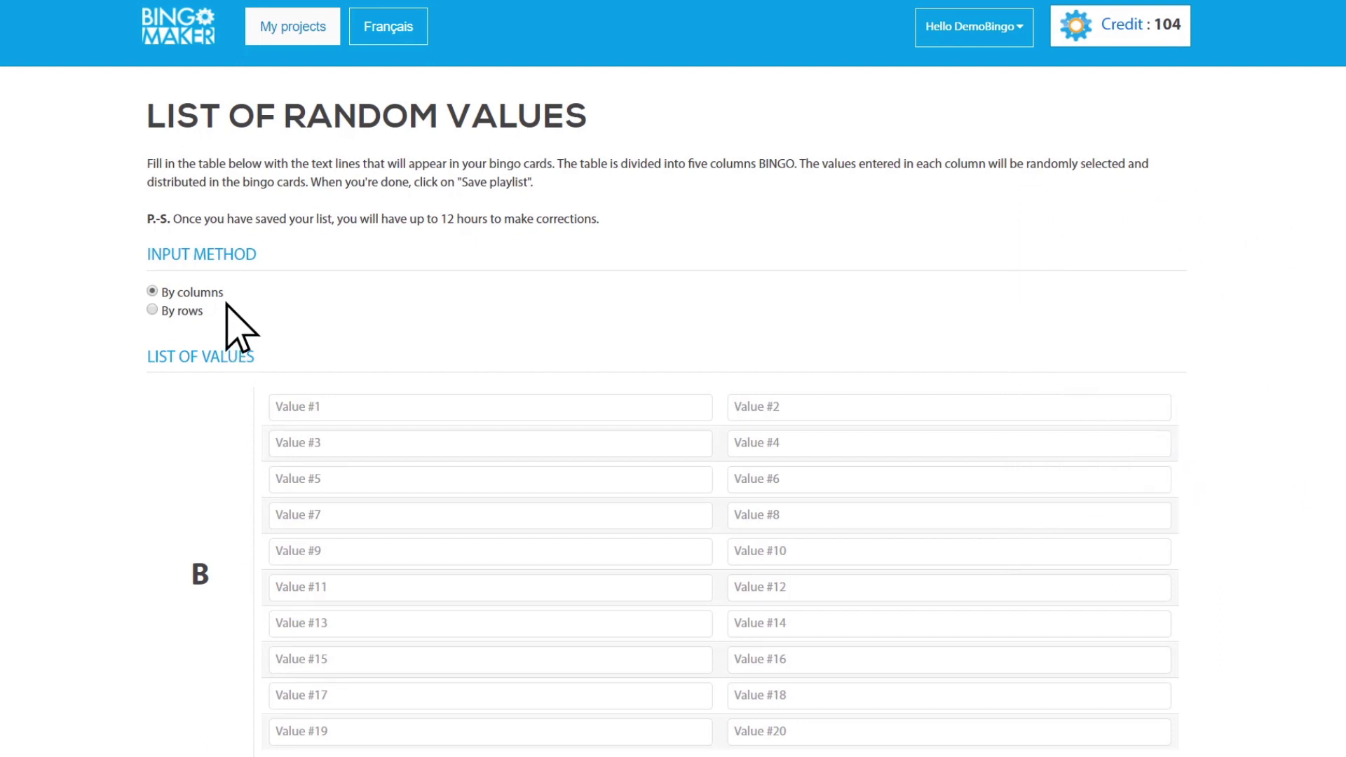
pyautogui.click(156, 311)
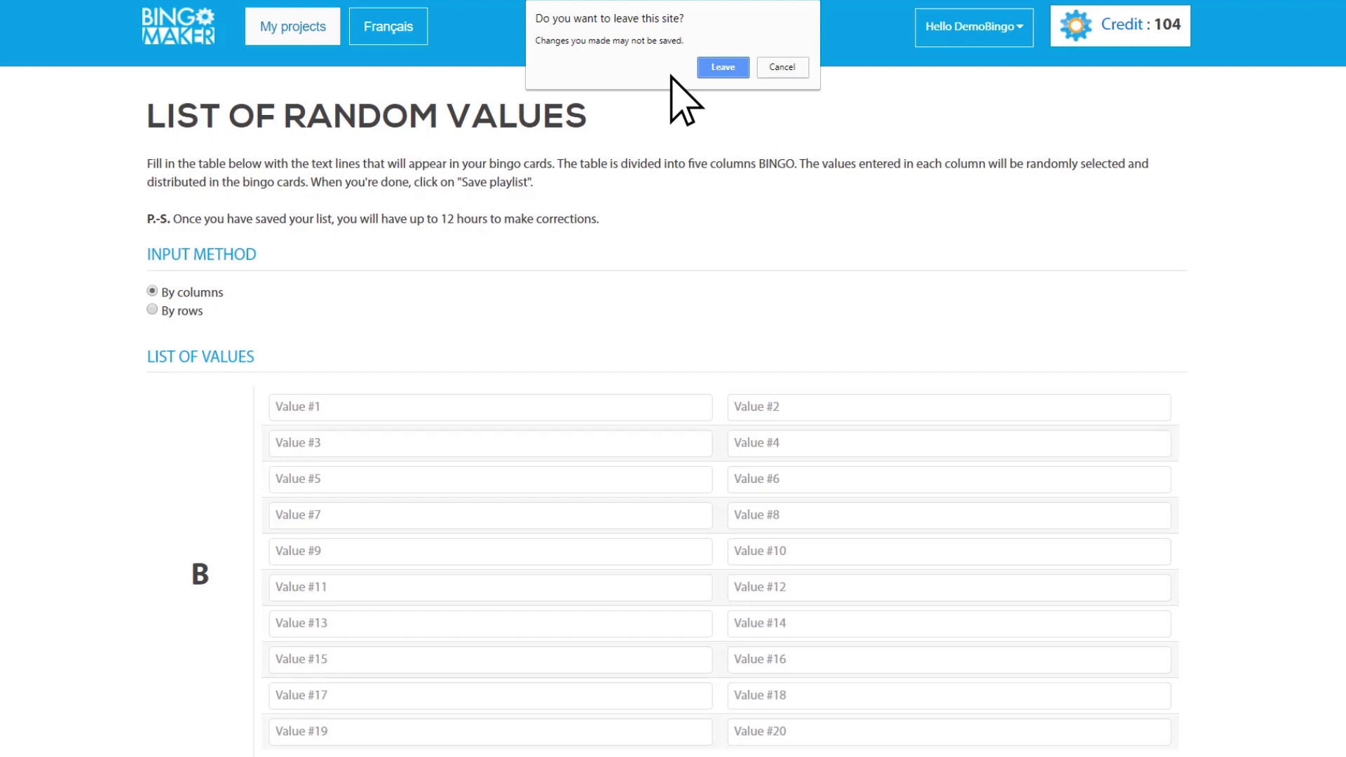
pyautogui.click(732, 73)
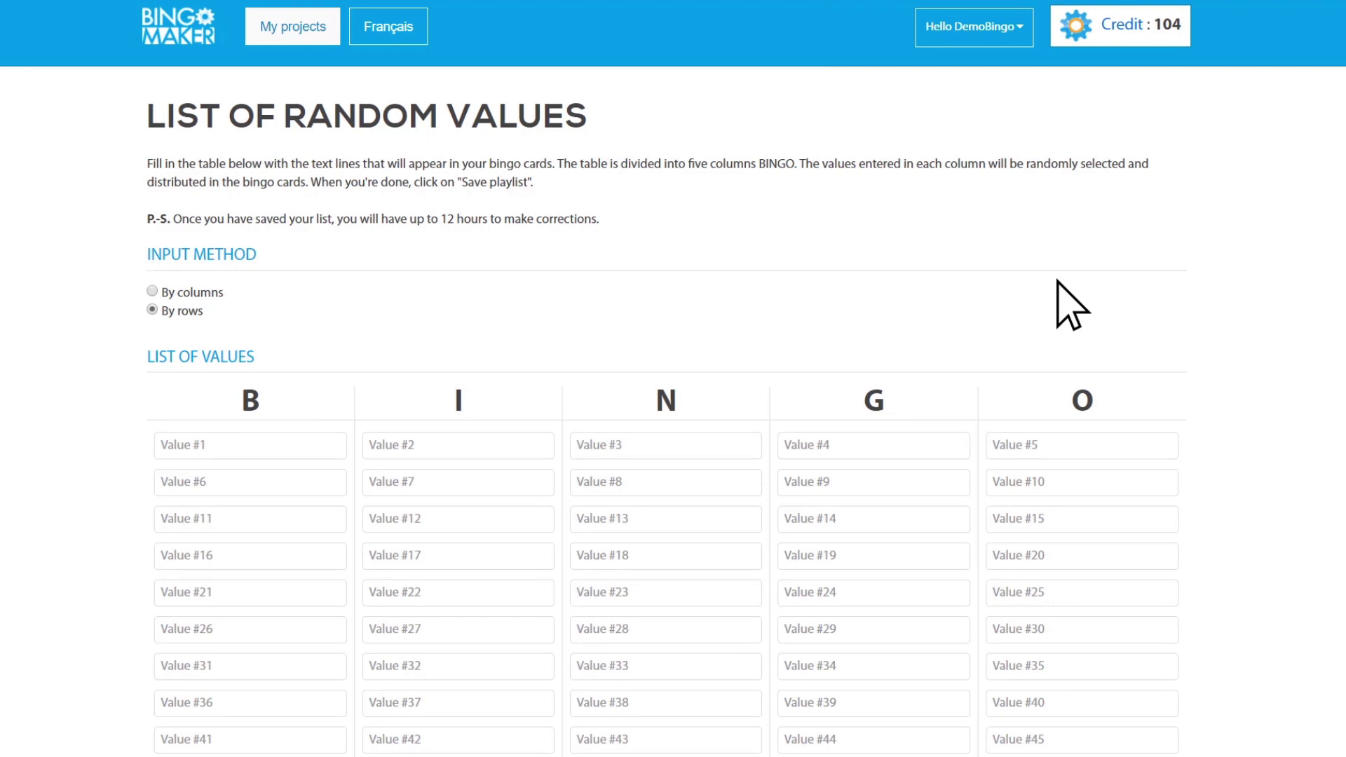
pyautogui.scroll(-3, 1070, 304)
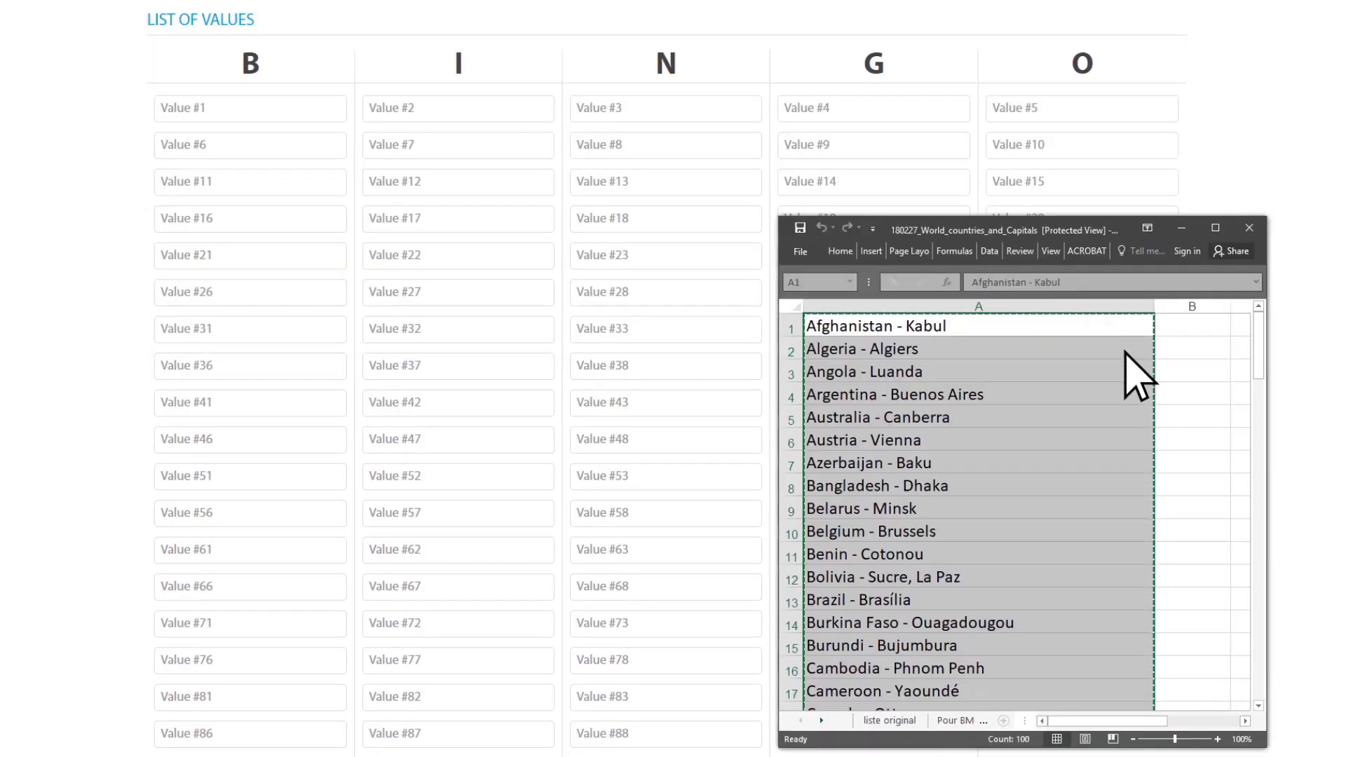
# Paste the country-capital pairs from Value #1, then save the list and create cards
pyautogui.click(309, 112)
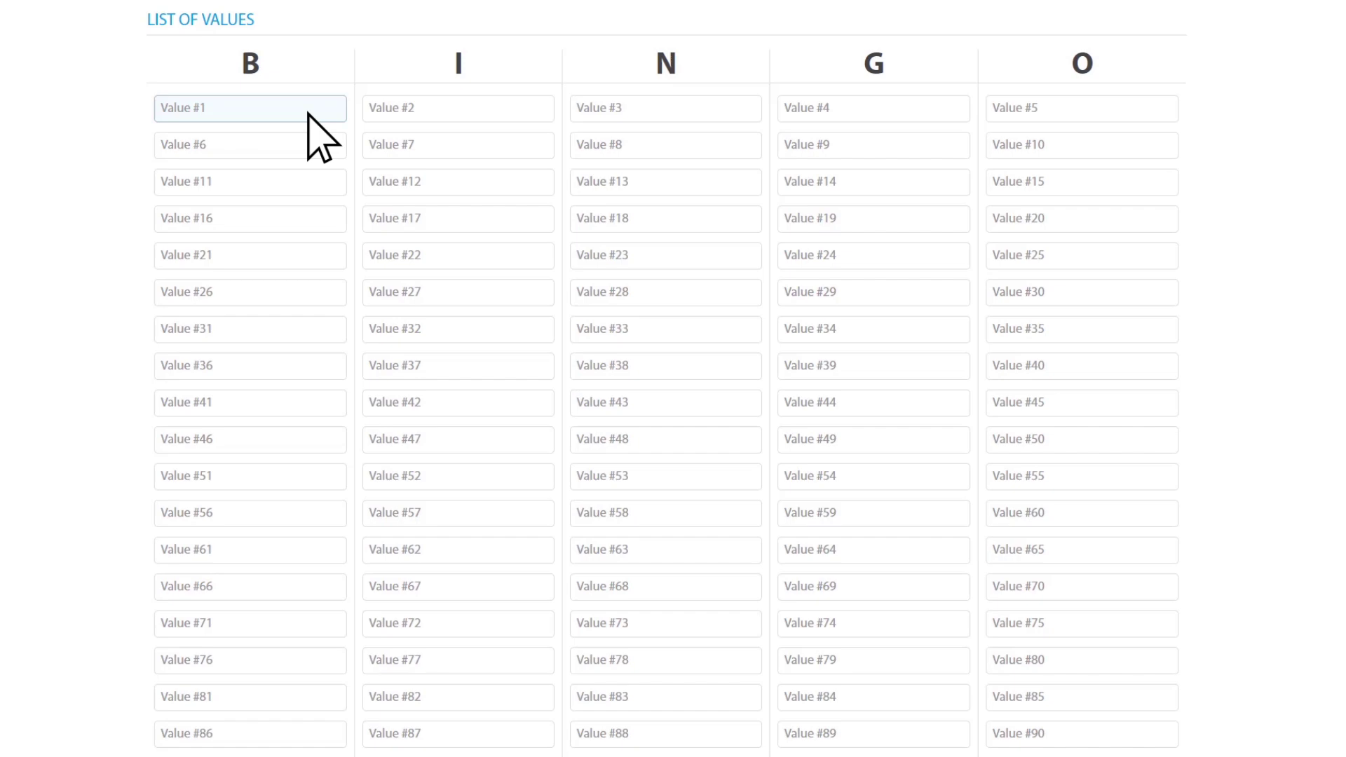
pyautogui.hotkey('ctrl', 'v')
pyautogui.scroll(-2, 308, 112)
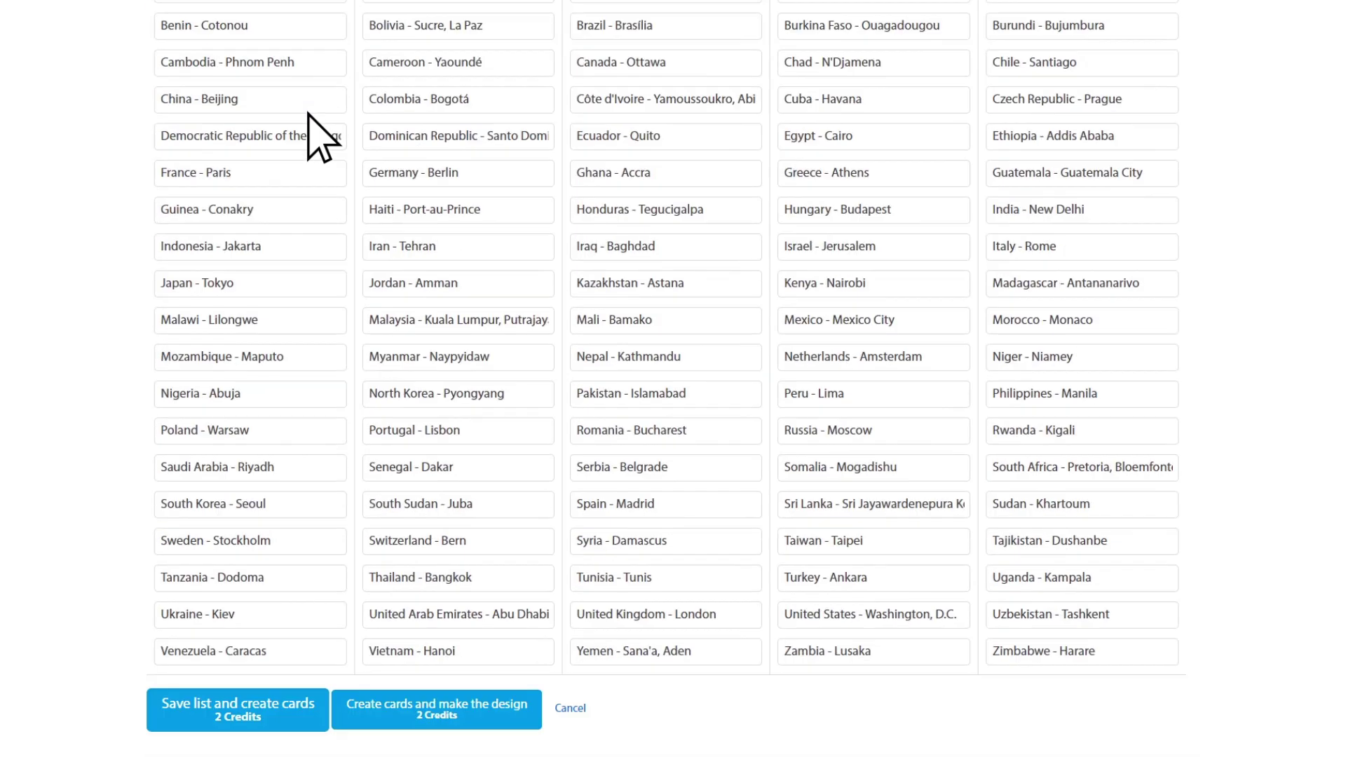
pyautogui.click(289, 724)
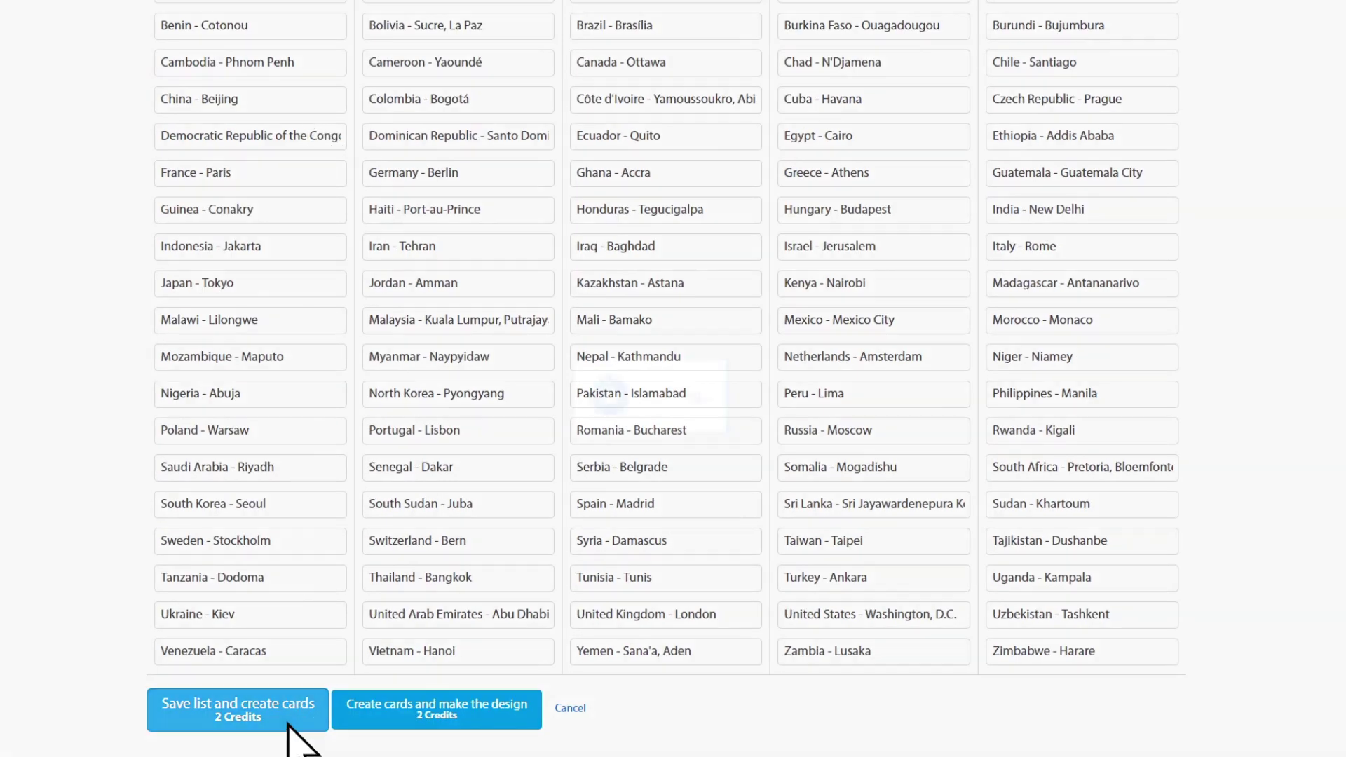